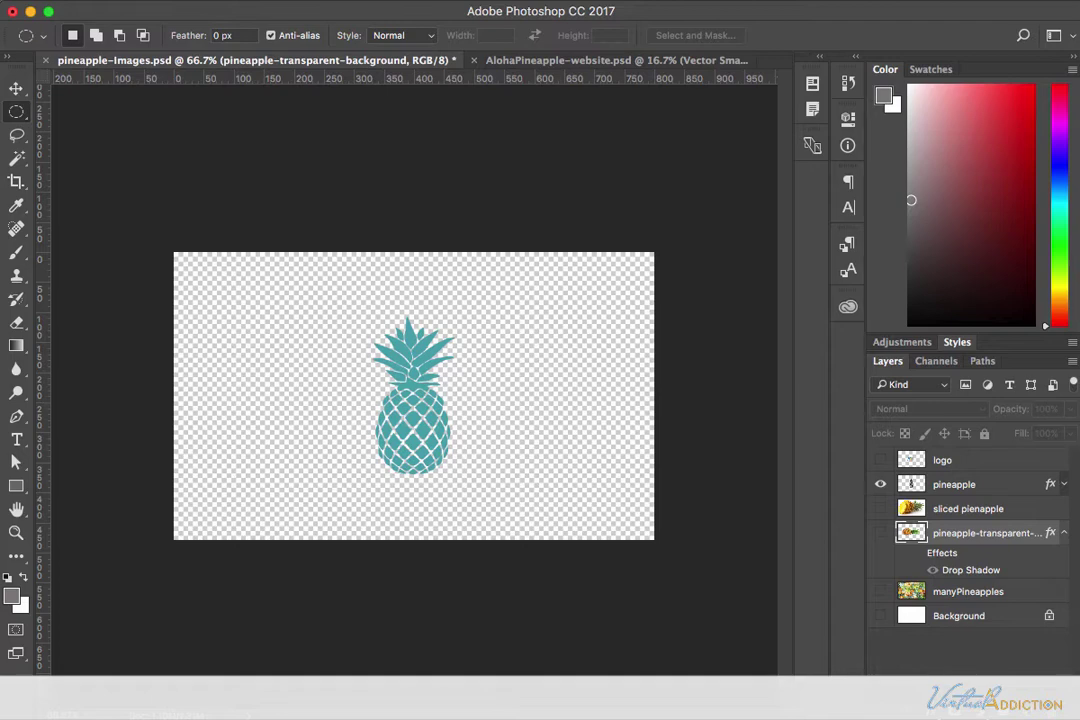
In Save for Web, make the teal pineapple's top-right preview a 32-colour PNG-8 with transparency
{"action": "key", "text": "super+alt+shift+s"}
{"action": "left_click_drag", "start_coordinate": [533, 217], "coordinate": [521, 159]}
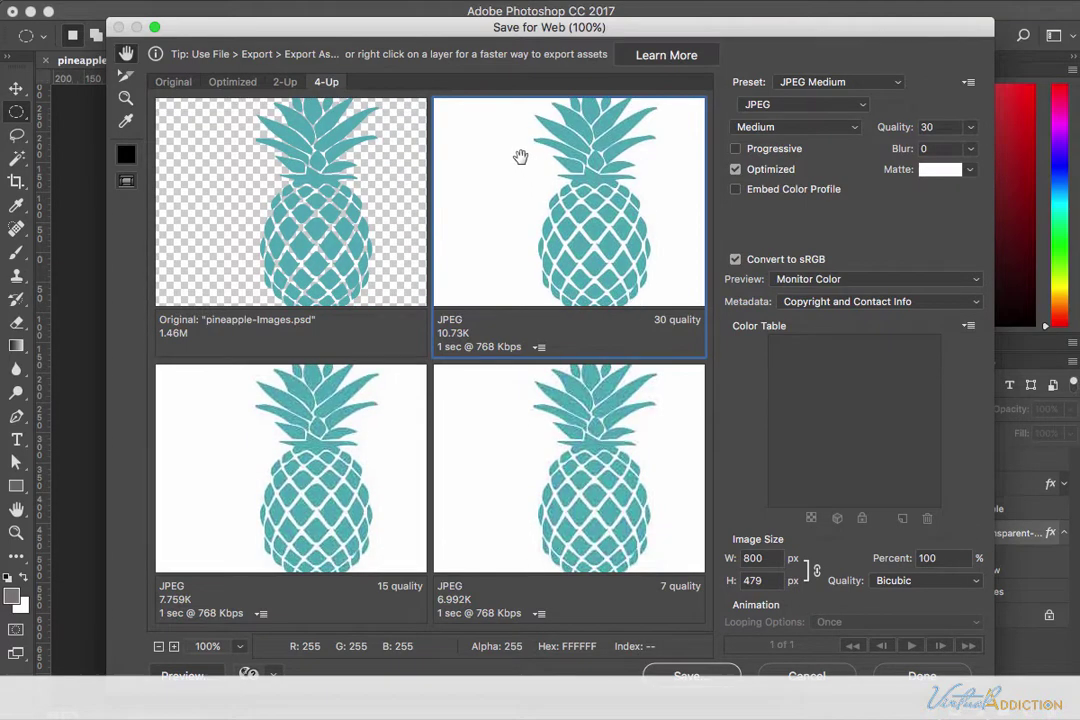
{"action": "left_click", "coordinate": [788, 106]}
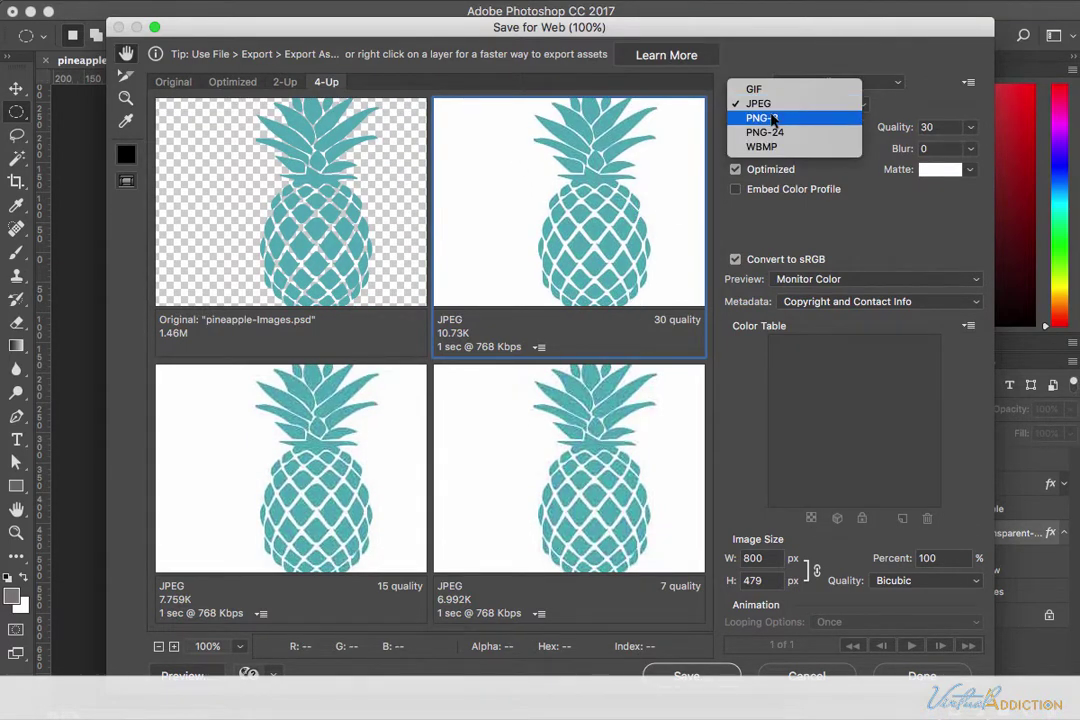
{"action": "left_click", "coordinate": [773, 119]}
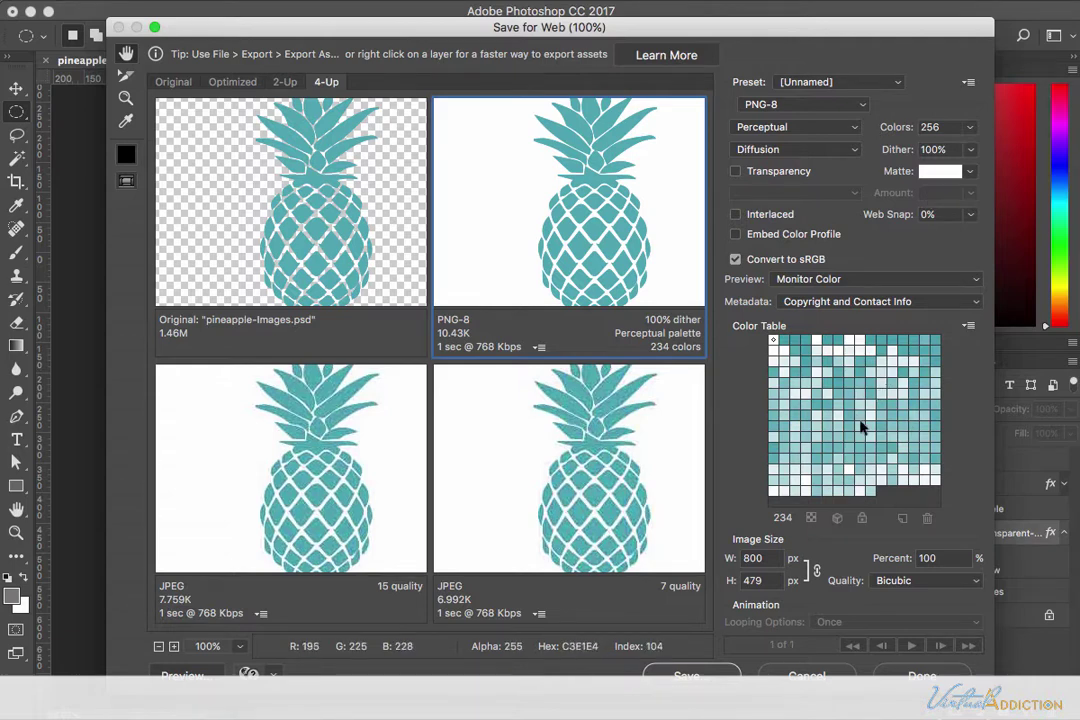
{"action": "left_click", "coordinate": [968, 128]}
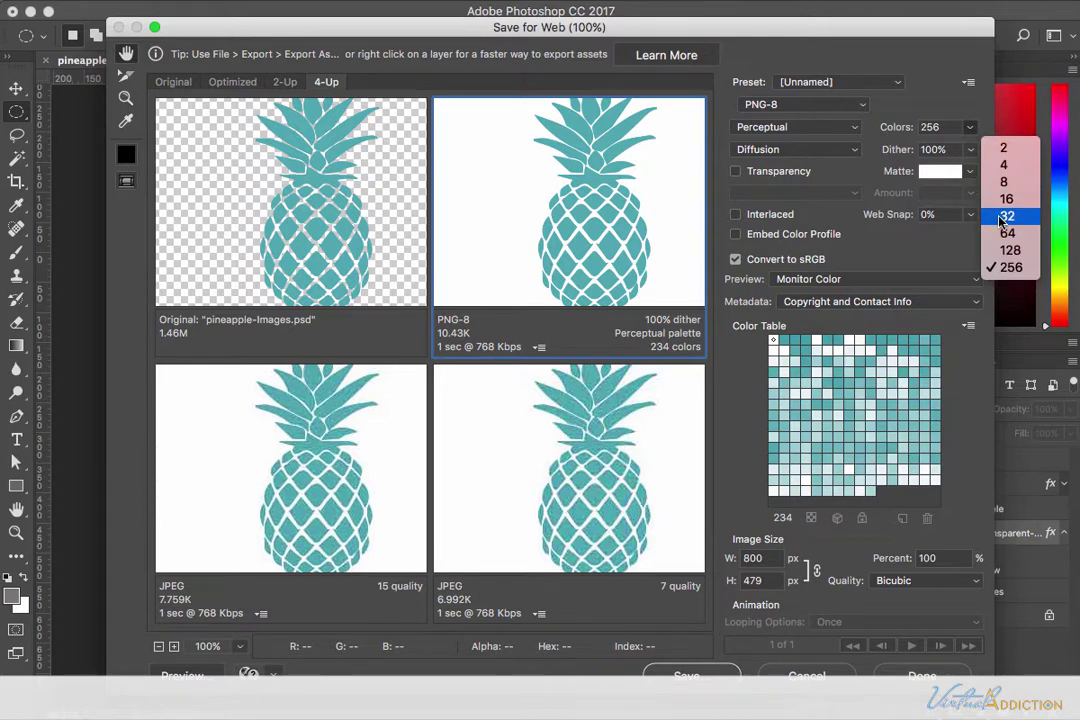
{"action": "left_click", "coordinate": [1004, 216]}
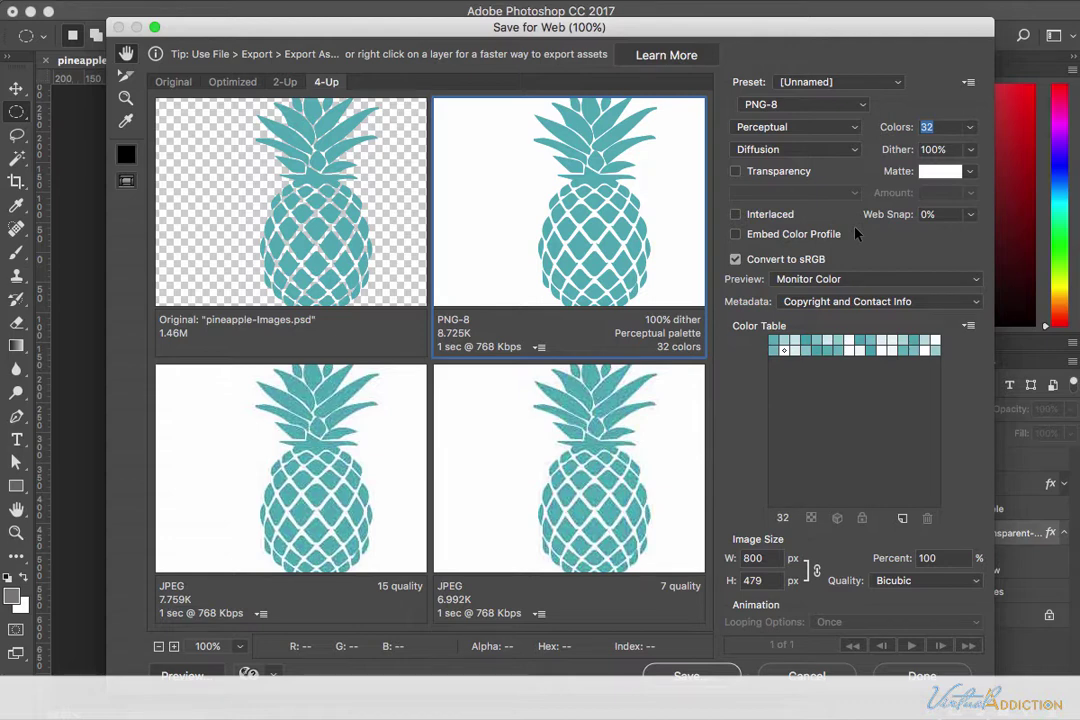
{"action": "left_click", "coordinate": [742, 172]}
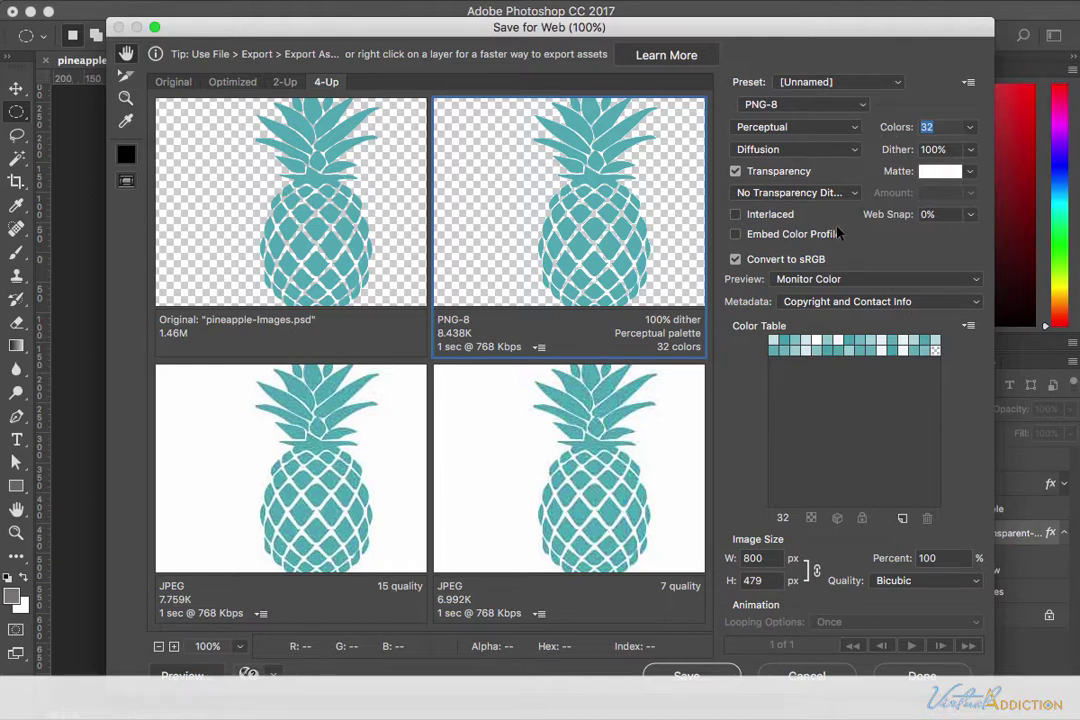
Switch the teal pineapple preview to PNG-24 to compare its 20.75K file size
{"action": "left_click", "coordinate": [771, 110]}
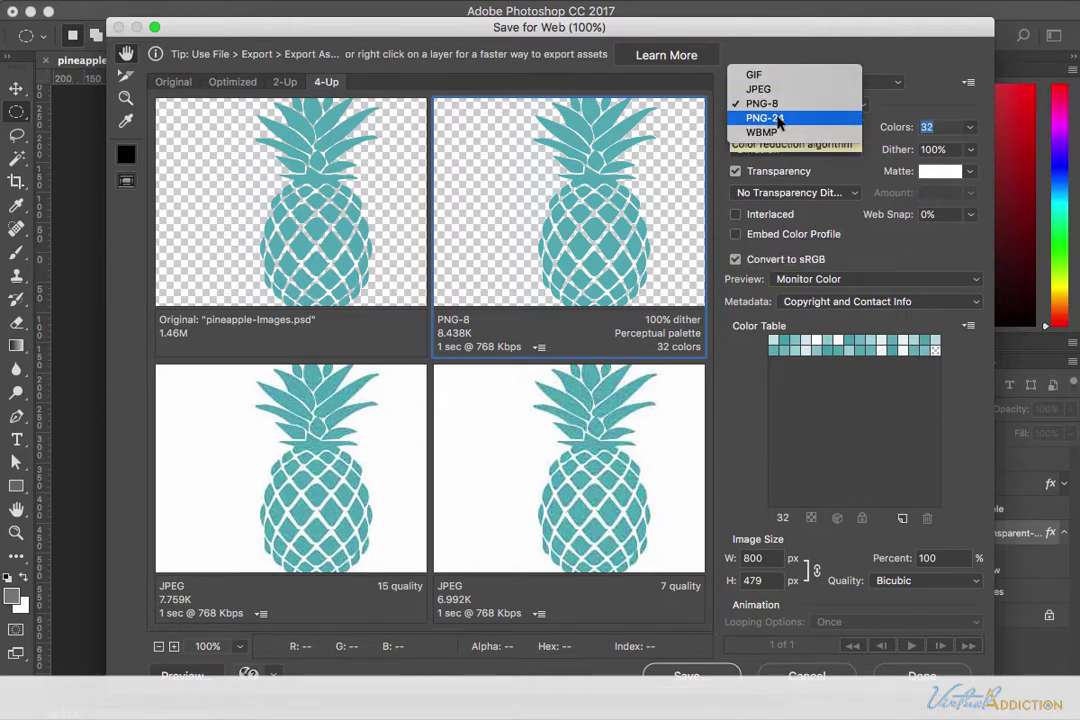
{"action": "left_click", "coordinate": [779, 119]}
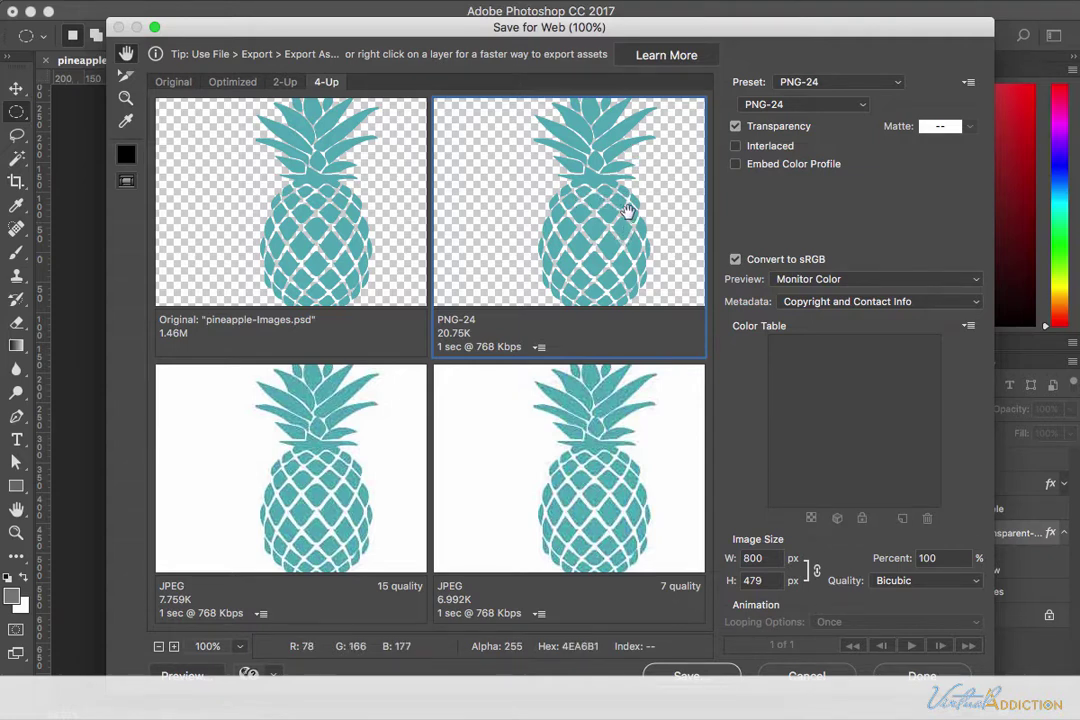
Close Save for Web, hide the teal pineapple, and show the photo pineapple with its drop shadow
{"action": "left_click", "coordinate": [807, 674]}
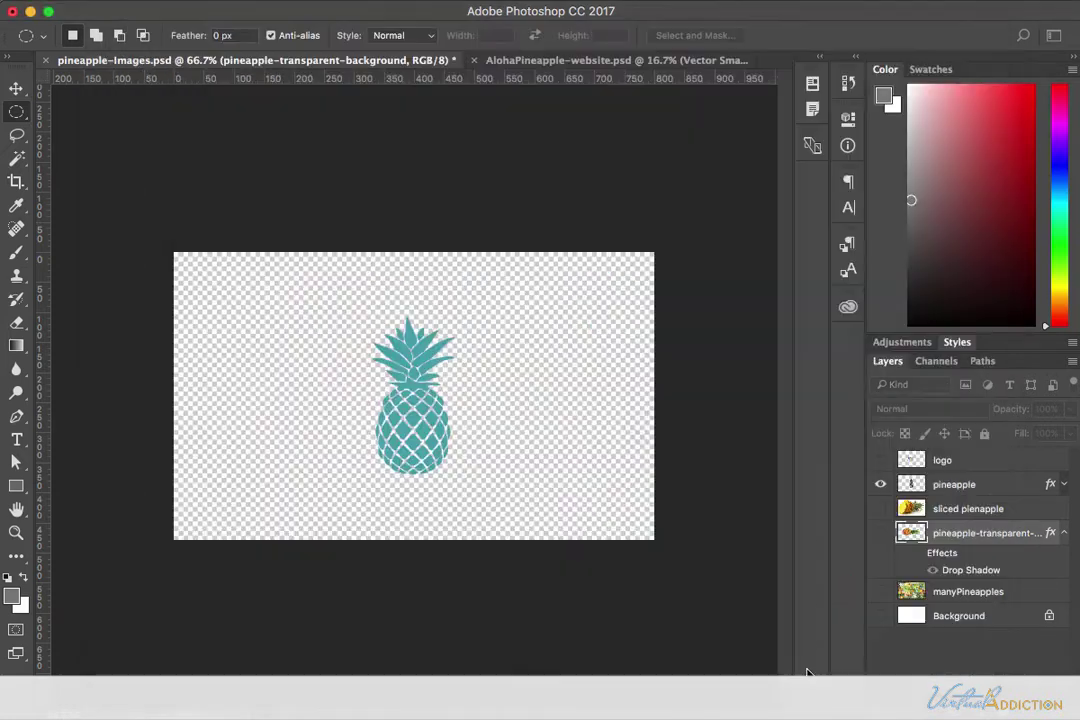
{"action": "left_click", "coordinate": [880, 533]}
{"action": "left_click", "coordinate": [880, 484]}
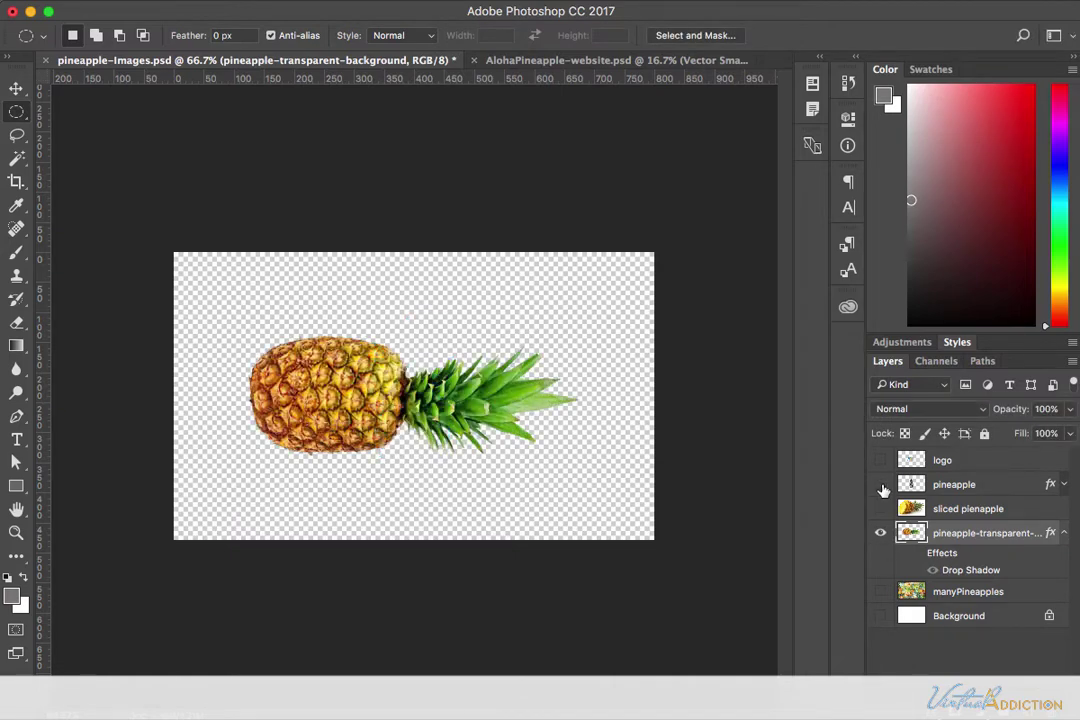
{"action": "left_click", "coordinate": [931, 571]}
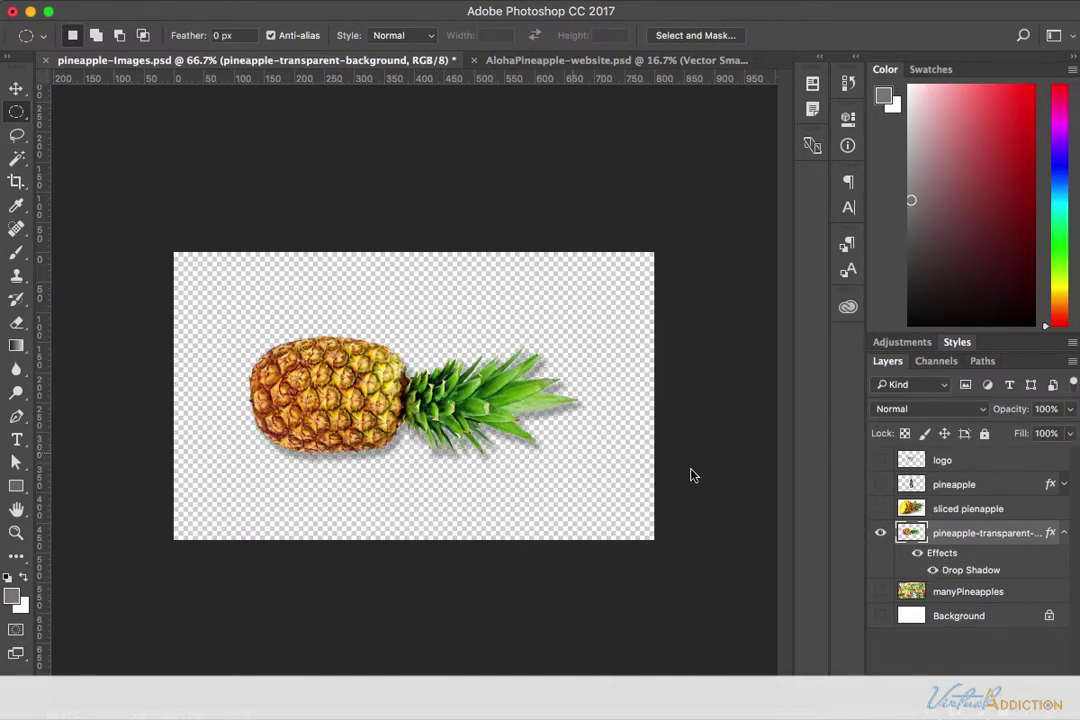
Reopen Save for Web and preview the photo pineapple top-right as PNG-8
{"action": "key", "text": "super+alt+shift+s"}
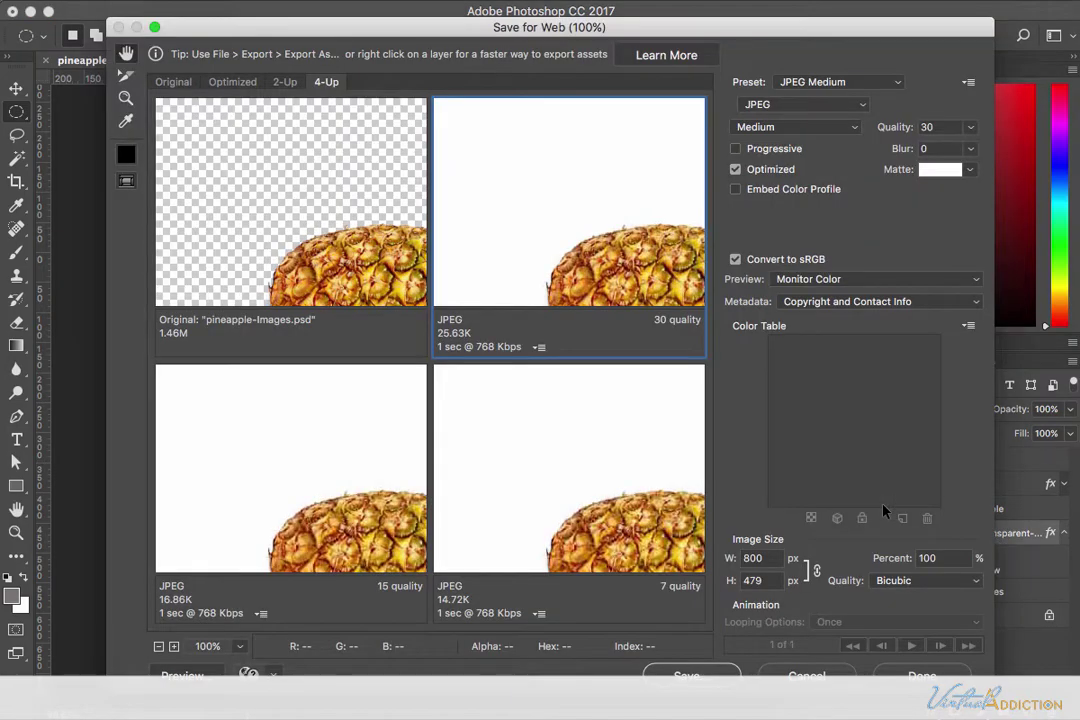
{"action": "left_click_drag", "start_coordinate": [648, 262], "coordinate": [506, 181]}
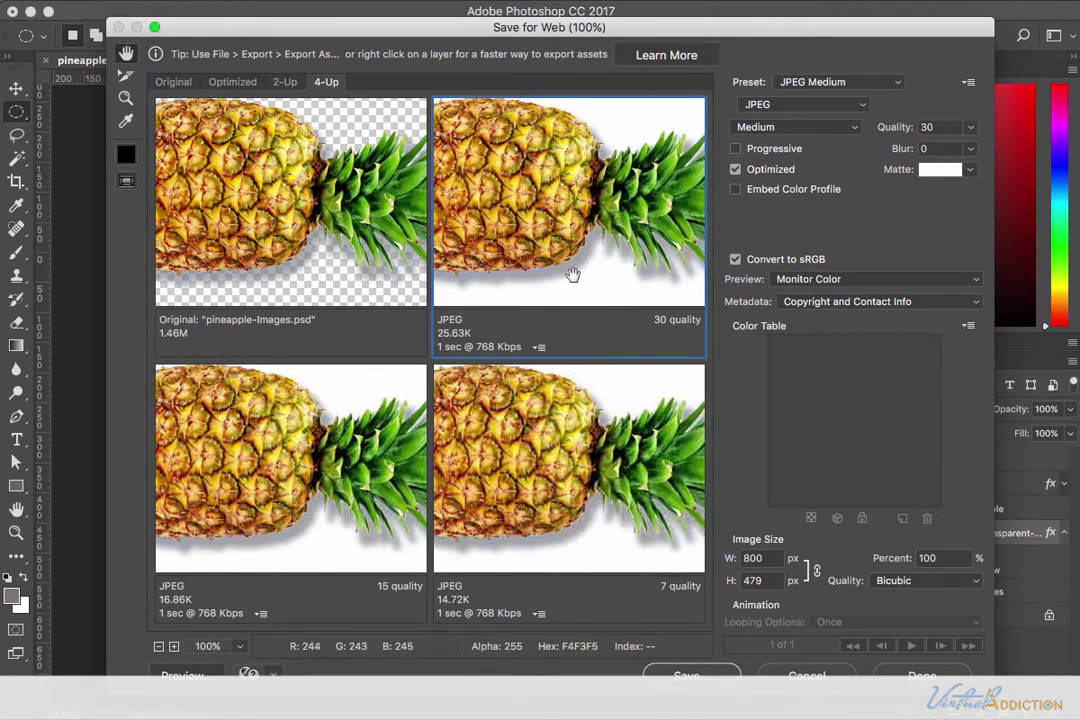
{"action": "left_click", "coordinate": [788, 105]}
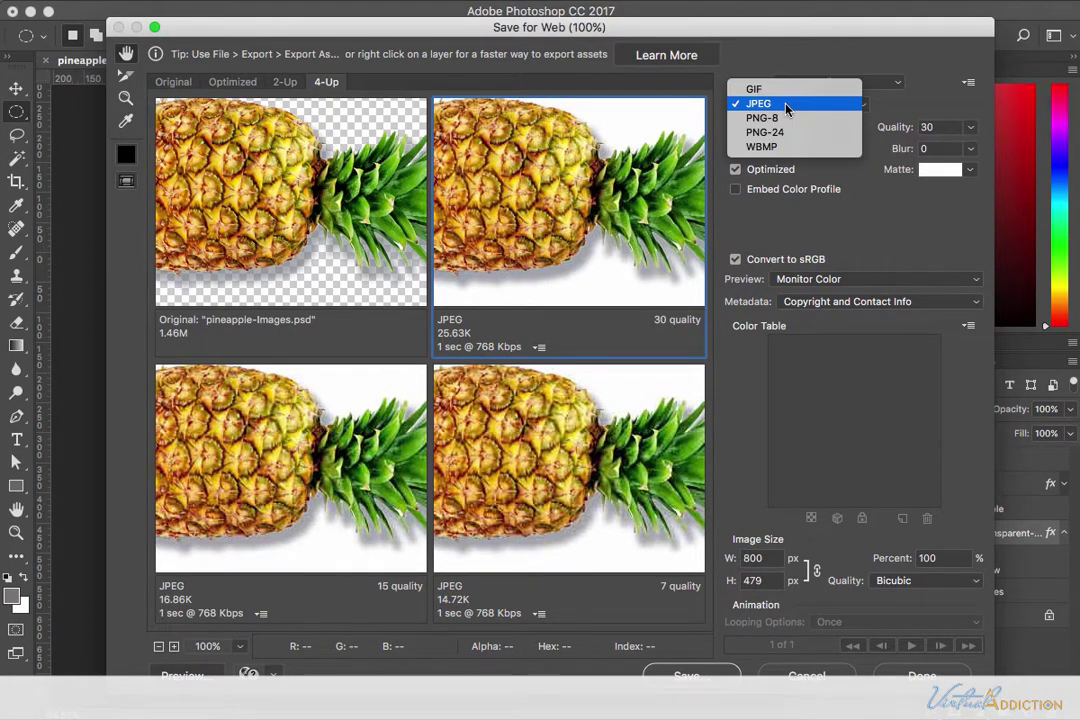
{"action": "left_click", "coordinate": [768, 118]}
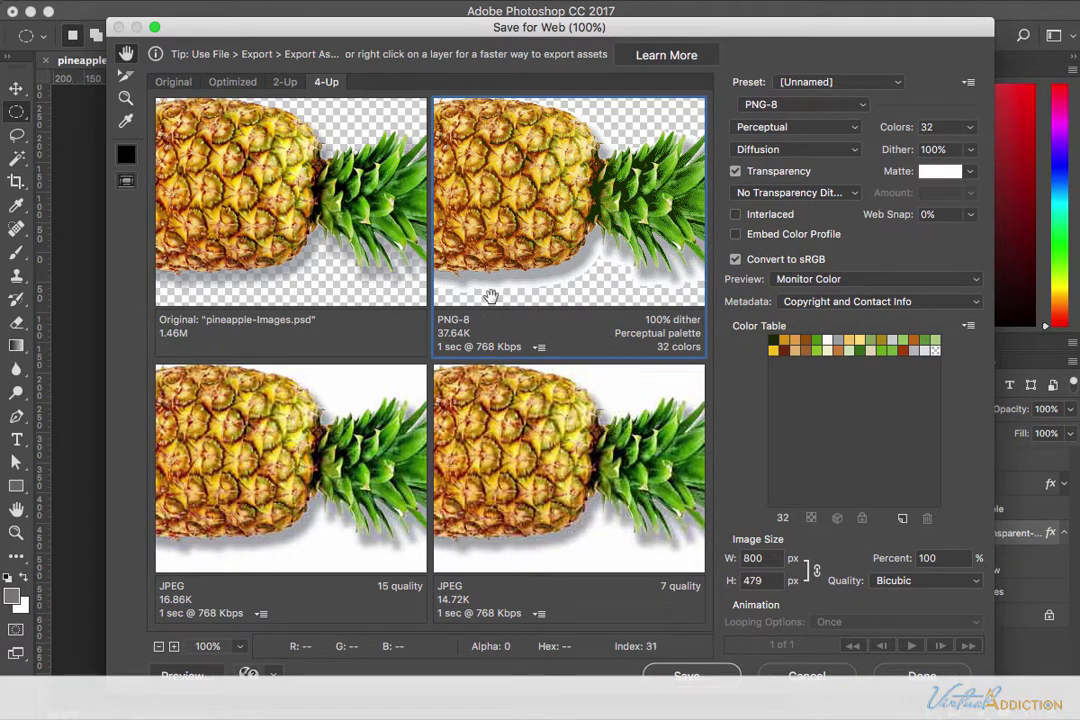
Switch the photo pineapple preview to PNG-24, comparing sizes, and leave Interlaced checked
{"action": "left_click", "coordinate": [776, 105]}
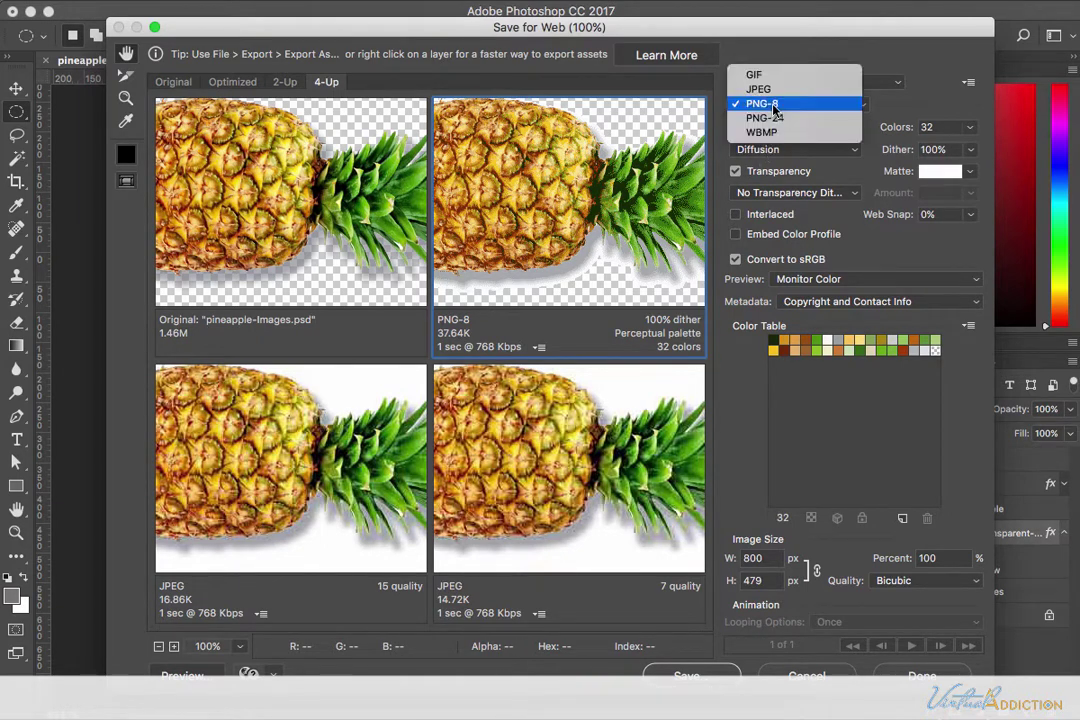
{"action": "left_click", "coordinate": [772, 106]}
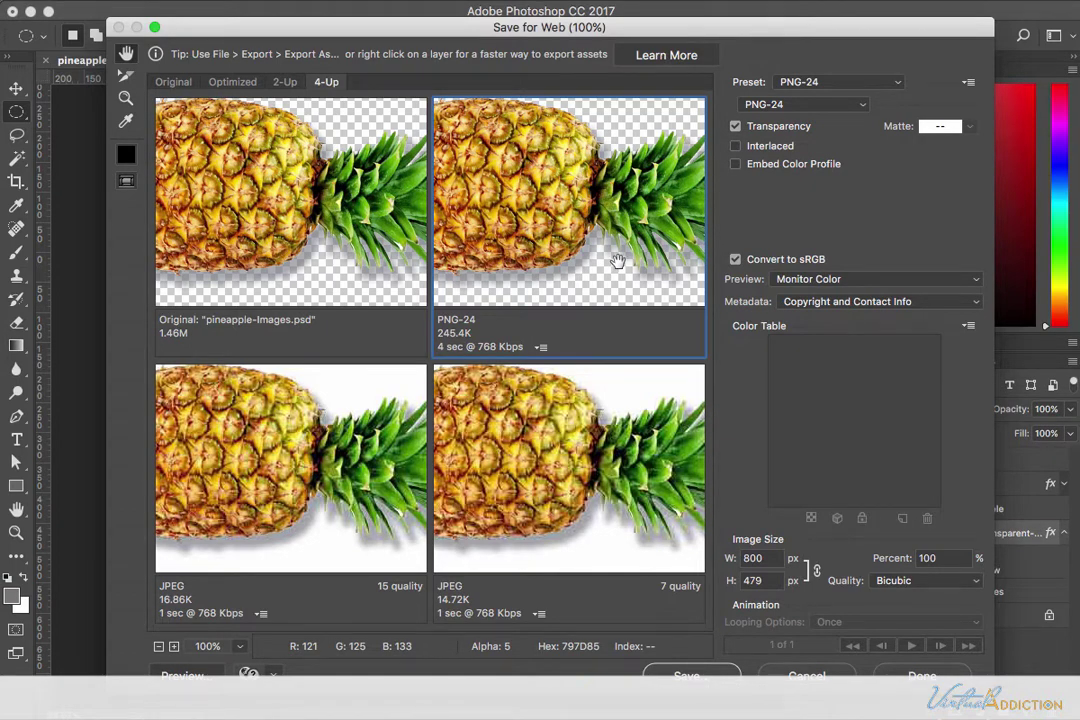
{"action": "left_click_drag", "start_coordinate": [615, 249], "coordinate": [605, 241]}
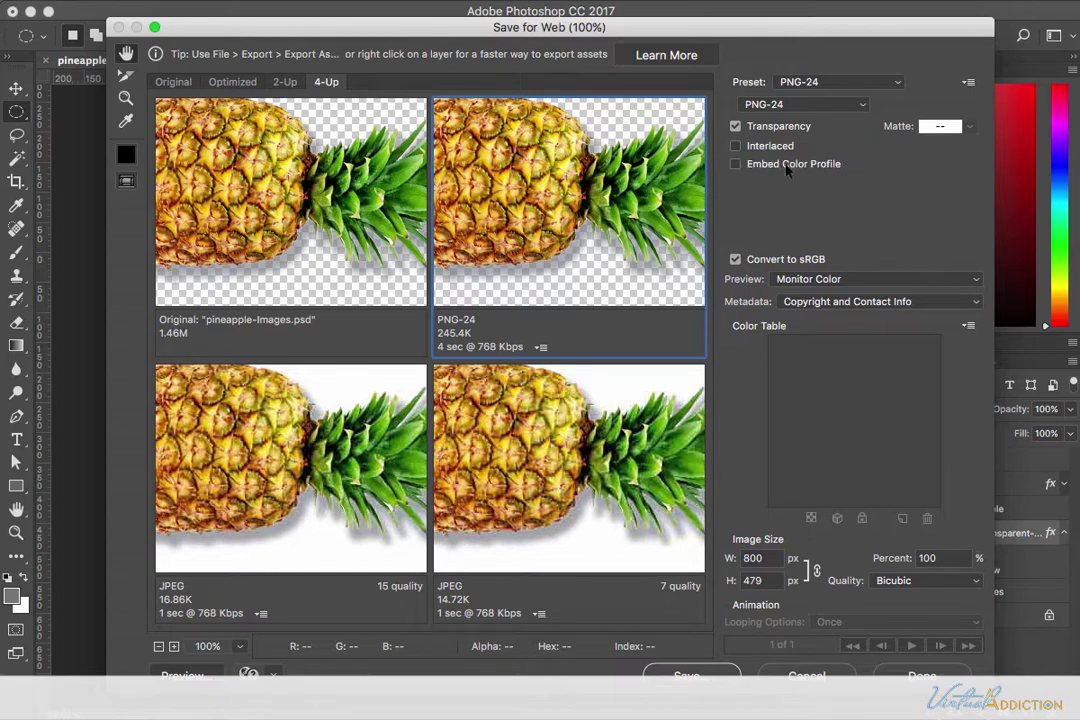
{"action": "left_click", "coordinate": [737, 147]}
{"action": "left_click", "coordinate": [736, 147]}
{"action": "left_click", "coordinate": [736, 147]}
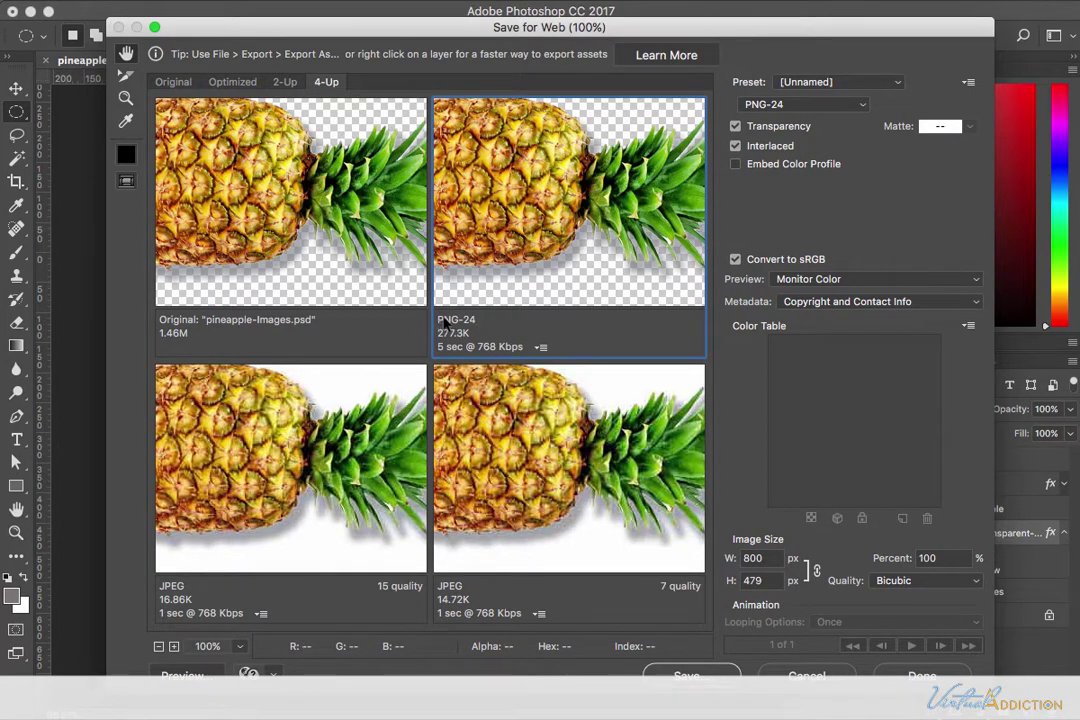
Set the bottom-right JPEG to Very High quality (80) and turn off the PNG-24 preview's transparency
{"action": "left_click", "coordinate": [480, 400]}
{"action": "left_click", "coordinate": [800, 104]}
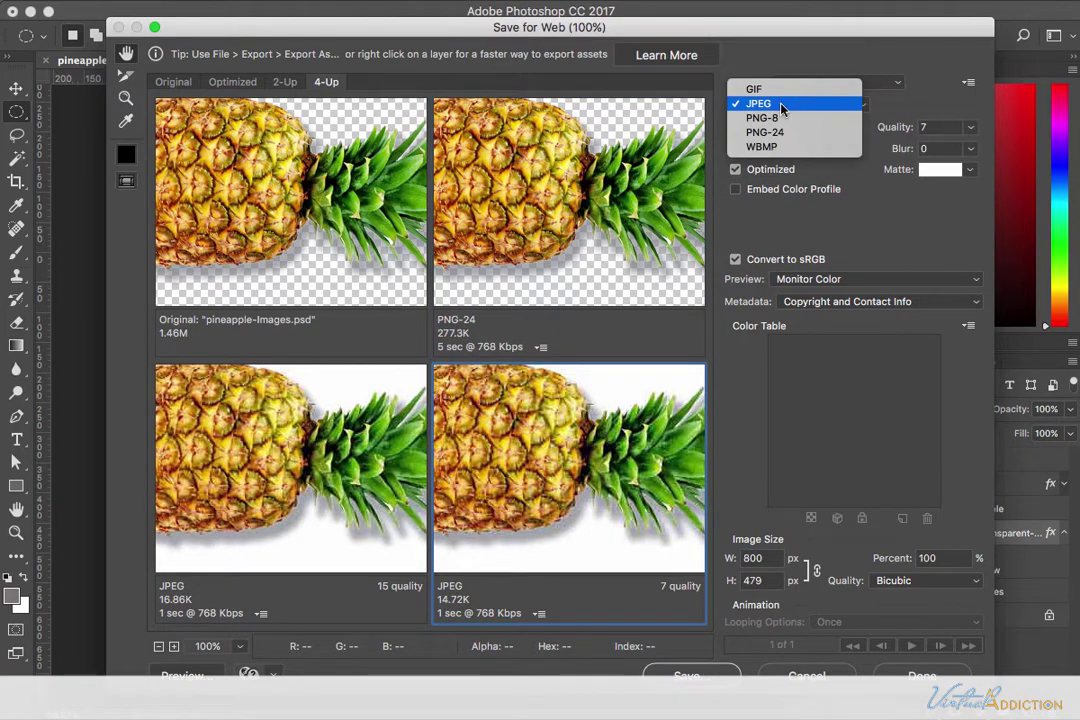
{"action": "left_click", "coordinate": [775, 104]}
{"action": "left_click", "coordinate": [771, 127]}
{"action": "left_click", "coordinate": [770, 166]}
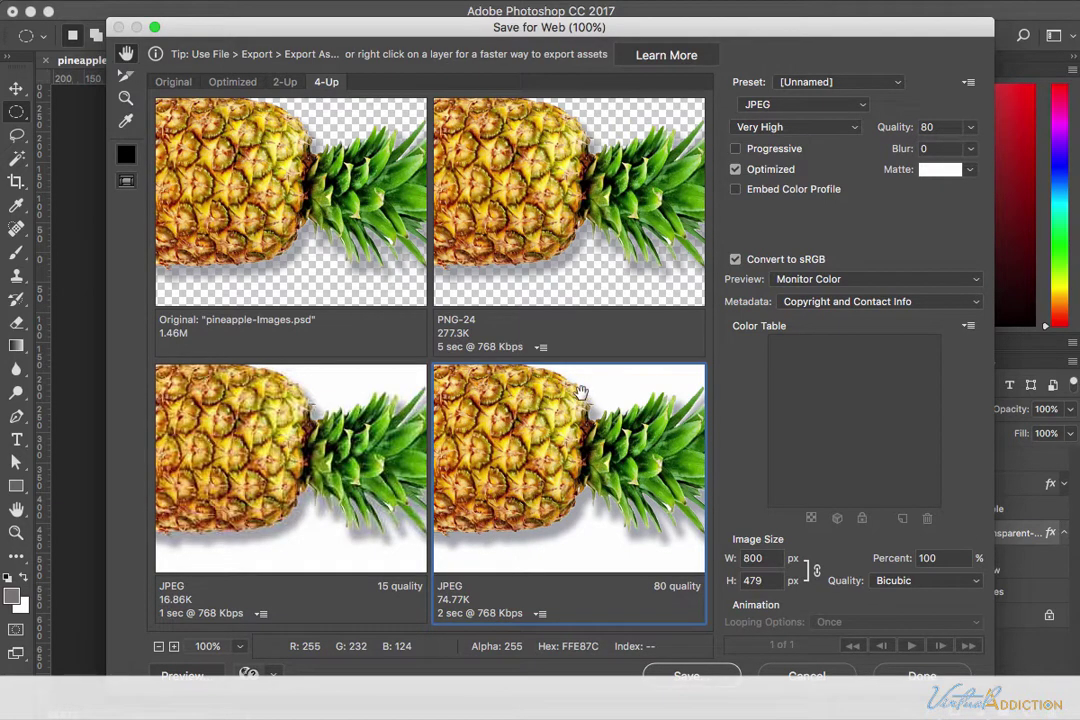
{"action": "left_click", "coordinate": [583, 272]}
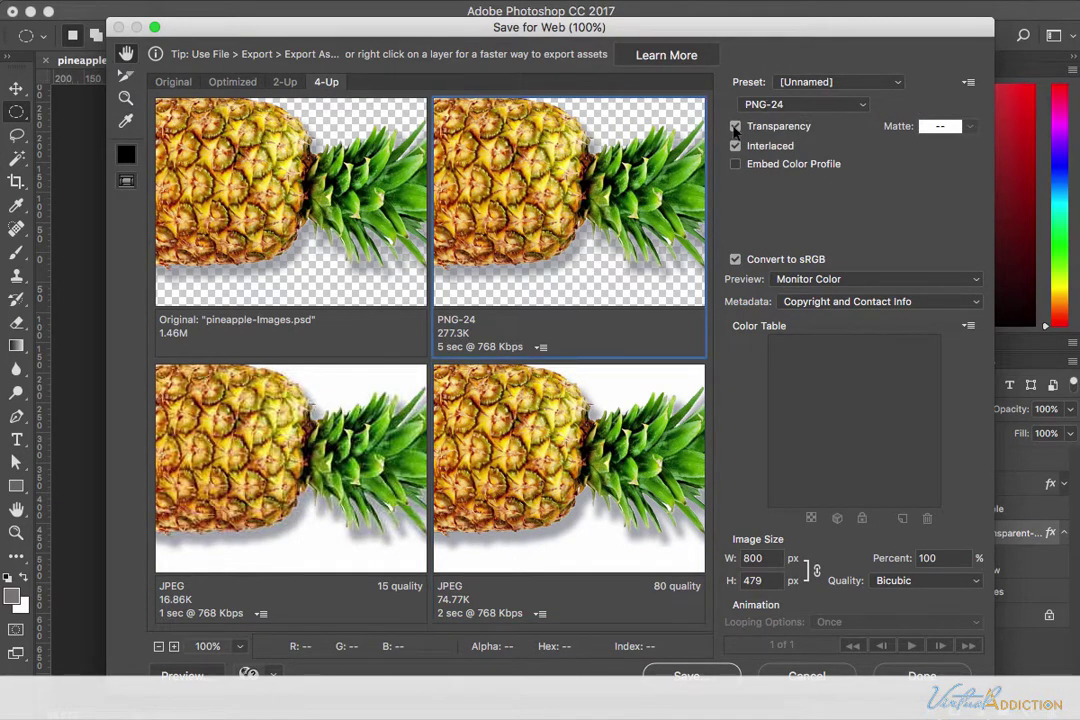
{"action": "left_click", "coordinate": [735, 126]}
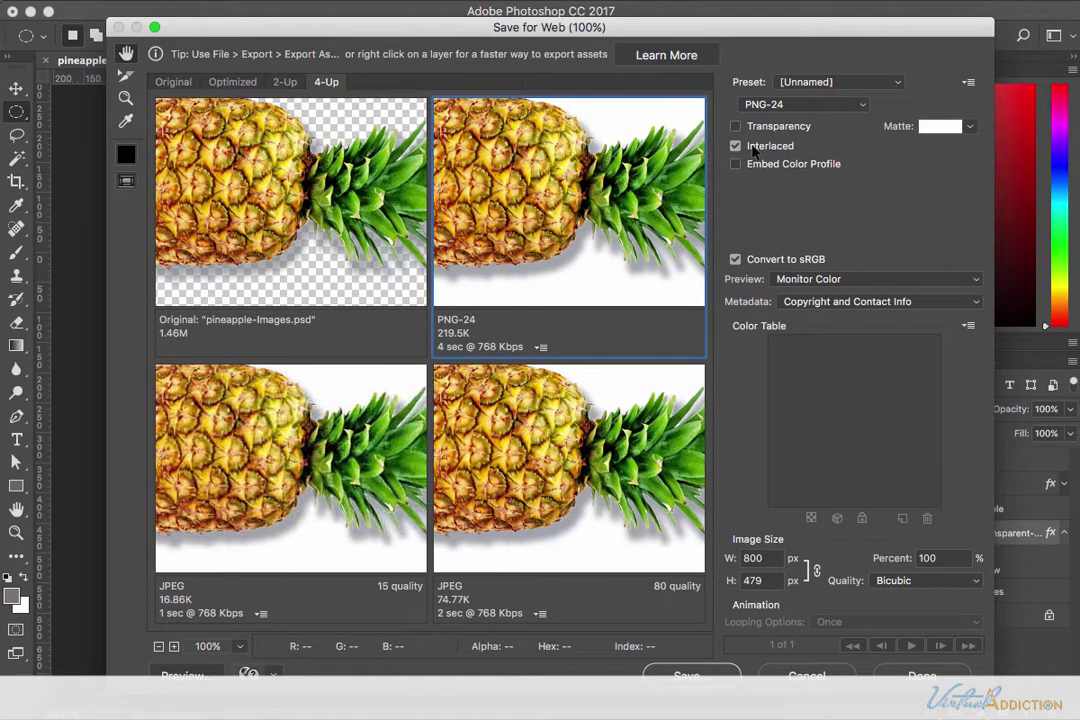